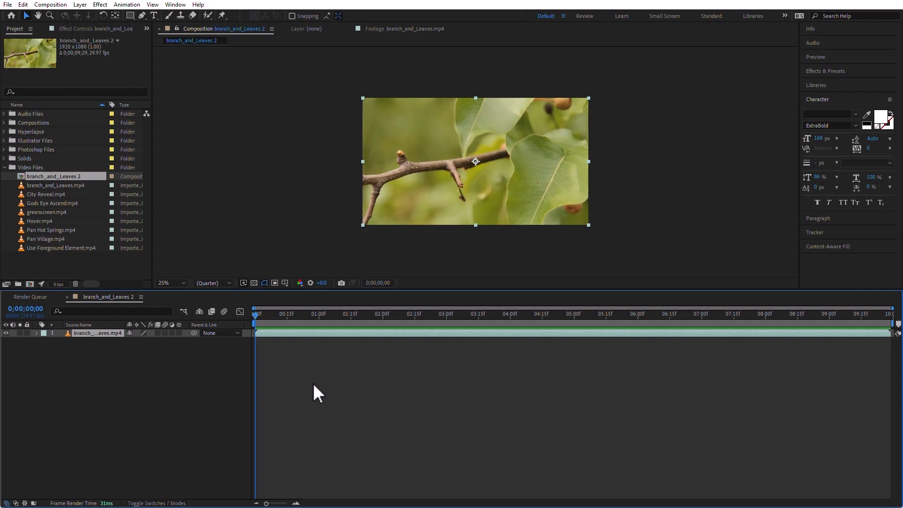
Rename the open composition to branch_and_Leaves in its composition settings.
click(59, 3)
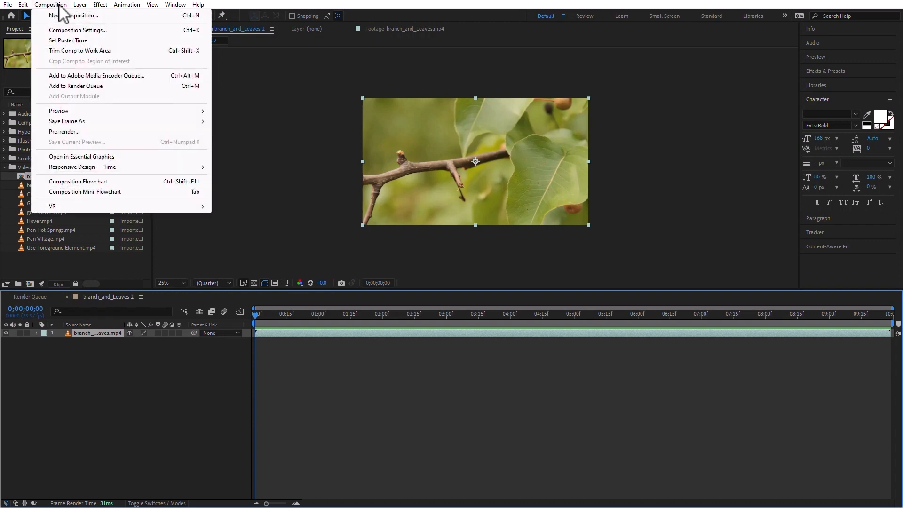
click(73, 29)
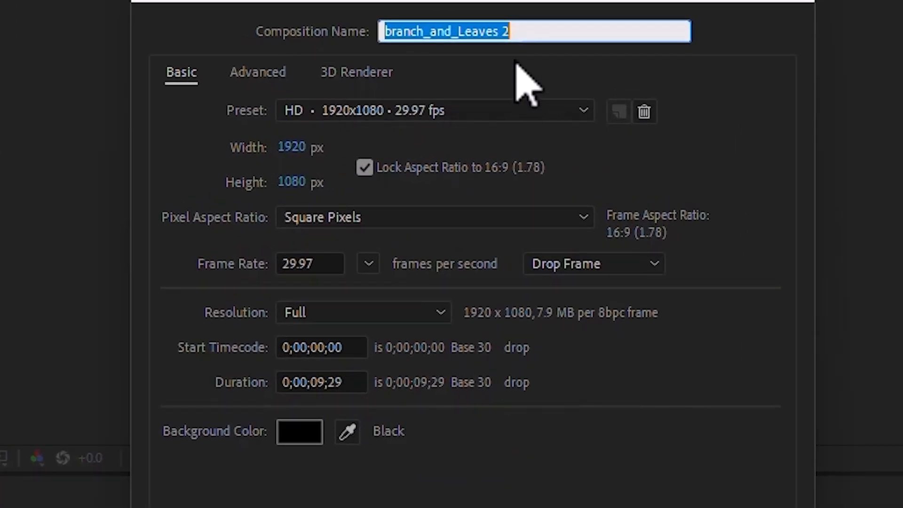
click(513, 31)
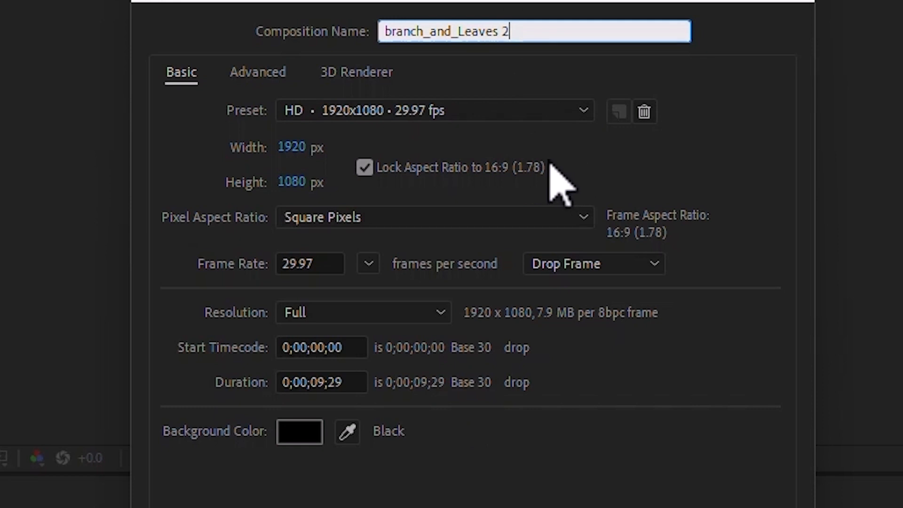
key(BackSpace)
key(BackSpace)
click(438, 495)
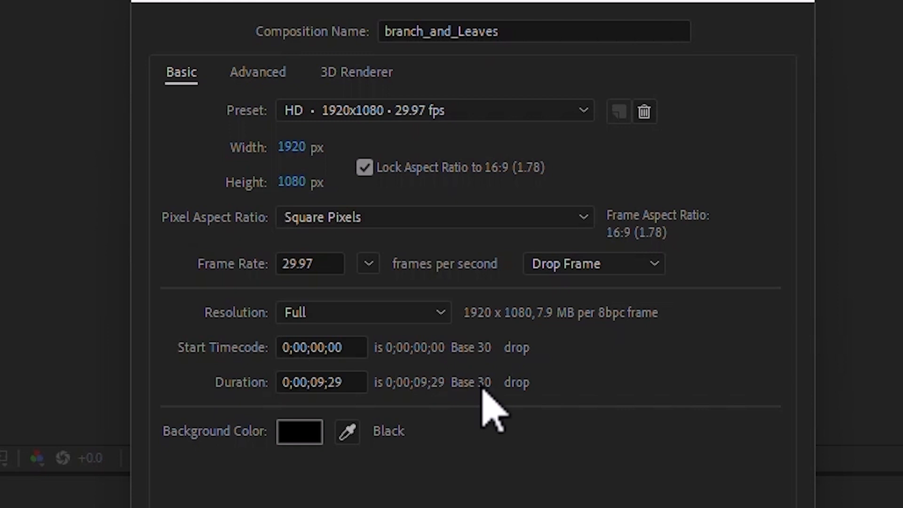
Set the composition's duration to 0;00;15;00 and apply the settings.
click(360, 382)
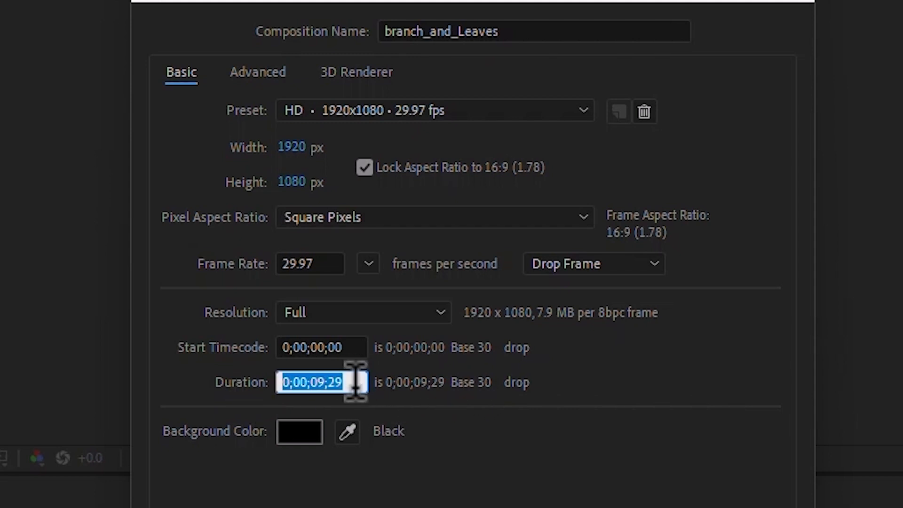
text(15;)
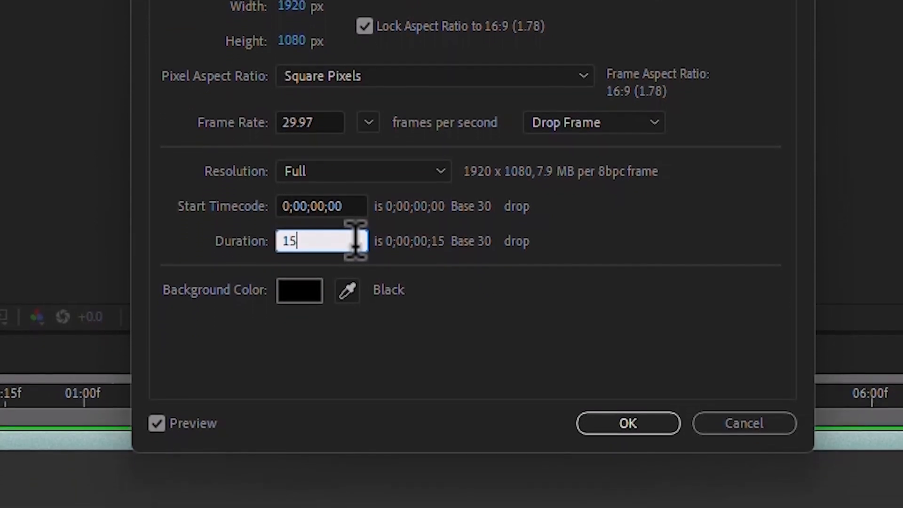
text(00)
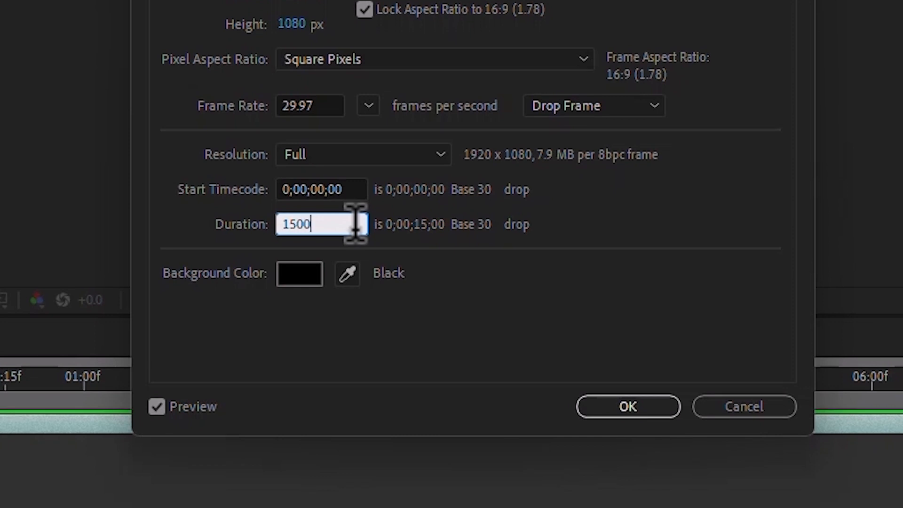
click(616, 407)
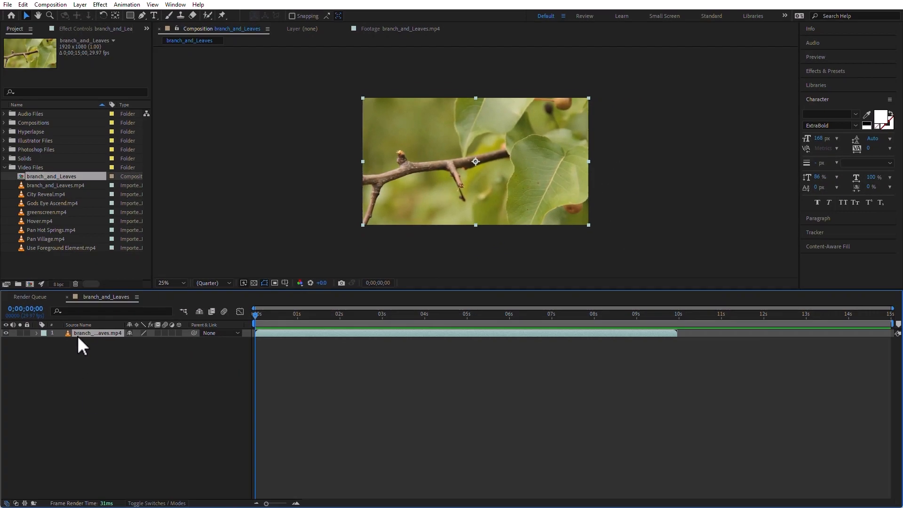
Move the playhead past the clip's end to 0;00;12;15 and check the empty frame with the transparency grid on and off.
drag(258, 317, 767, 320)
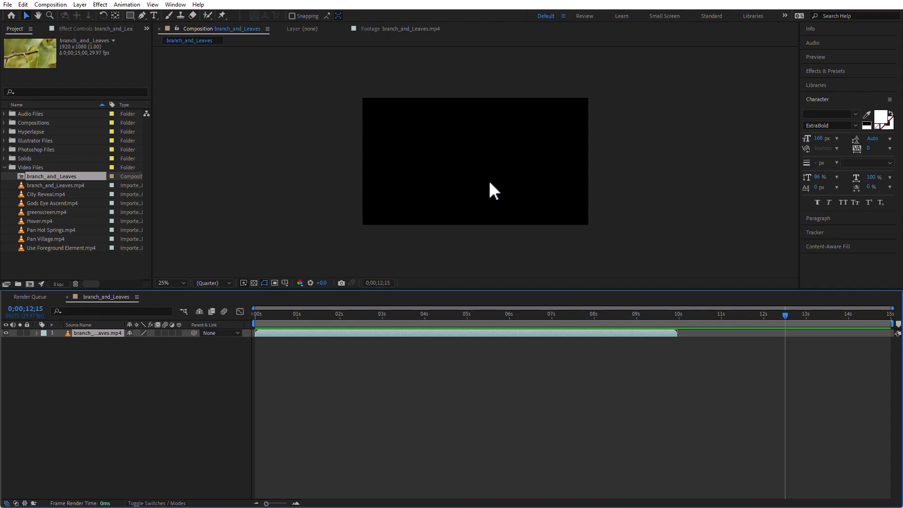
click(254, 283)
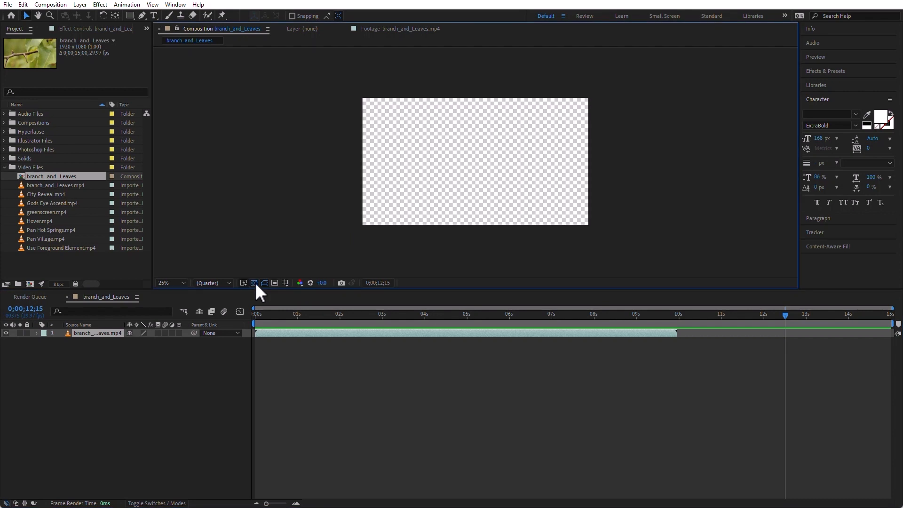
click(255, 283)
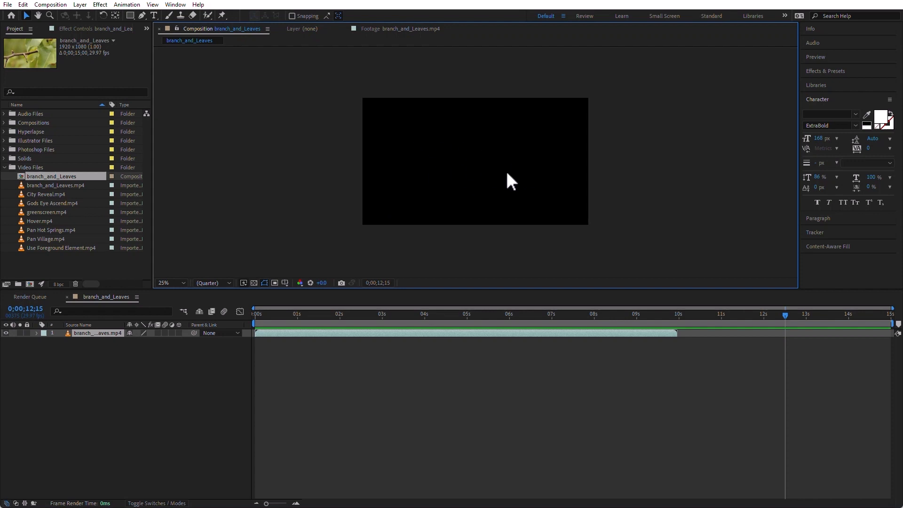
Change the branch_and_Leaves composition's background color to dark gray 5A5959.
click(65, 6)
click(73, 31)
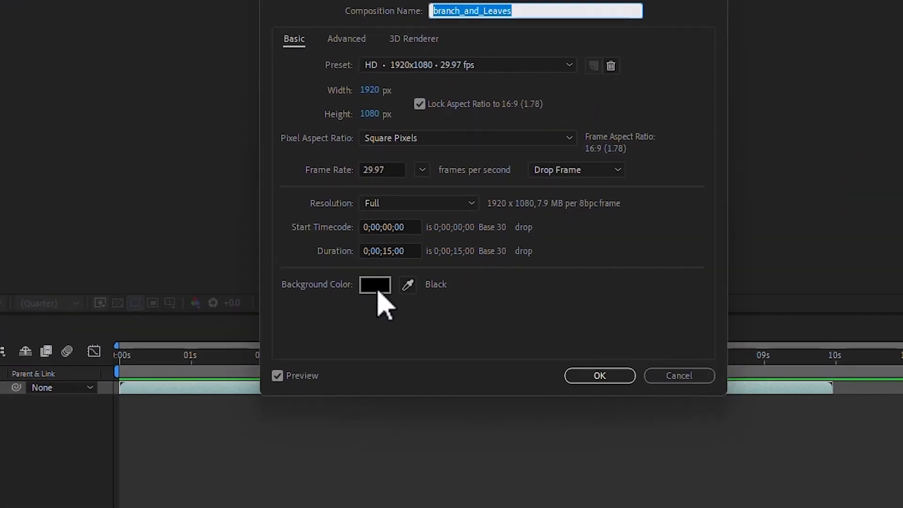
click(378, 290)
drag(889, 488, 640, 17)
drag(521, 181, 486, 165)
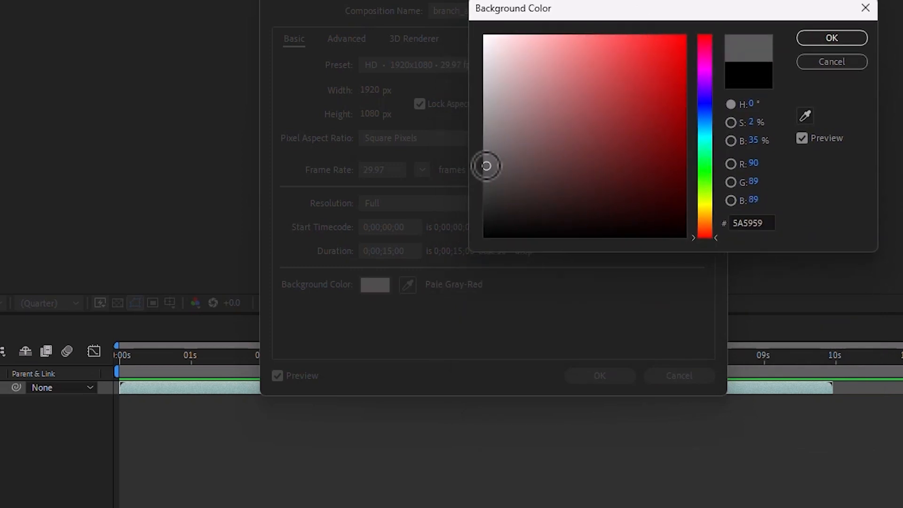
click(835, 38)
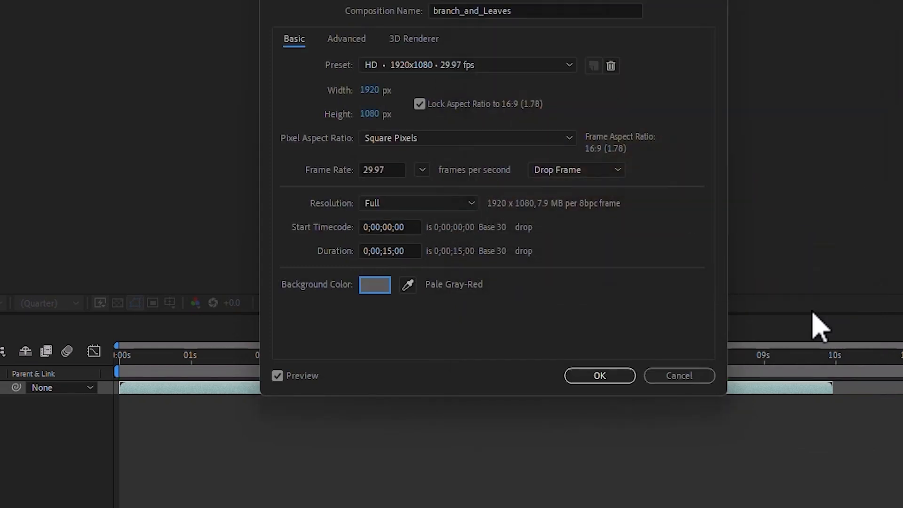
click(599, 376)
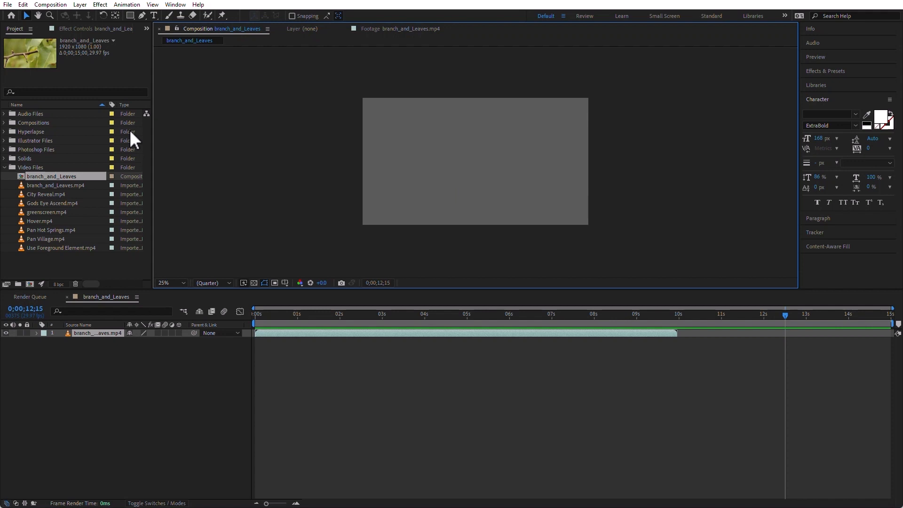
Set the branch_and_Leaves composition's background color back to black, 000000.
click(55, 6)
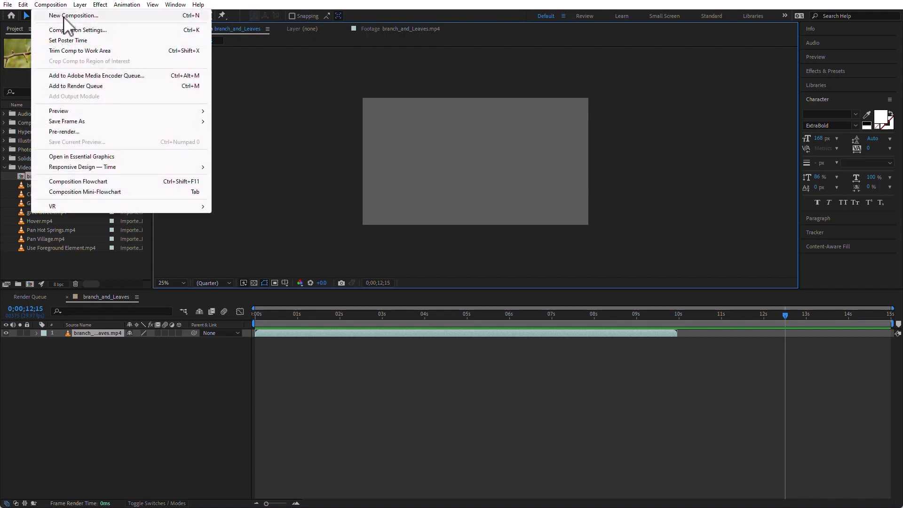
click(71, 31)
click(406, 273)
drag(484, 230, 448, 264)
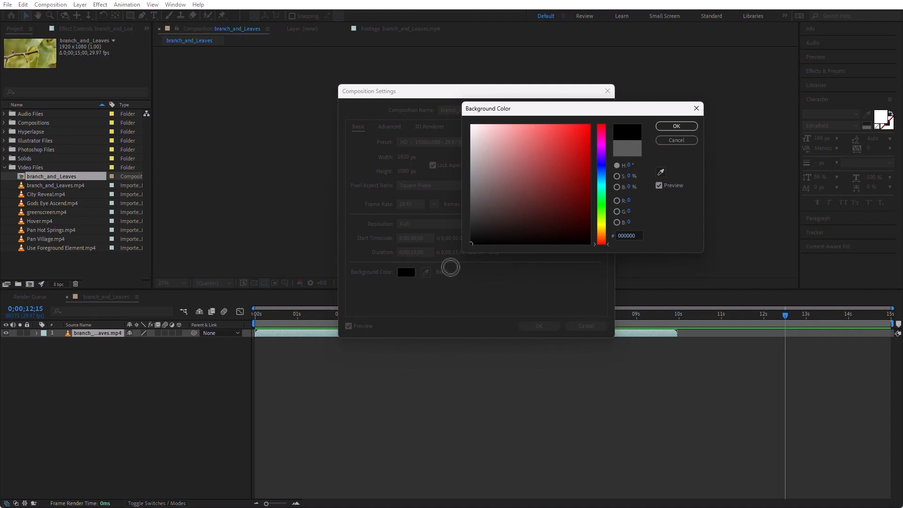
click(684, 128)
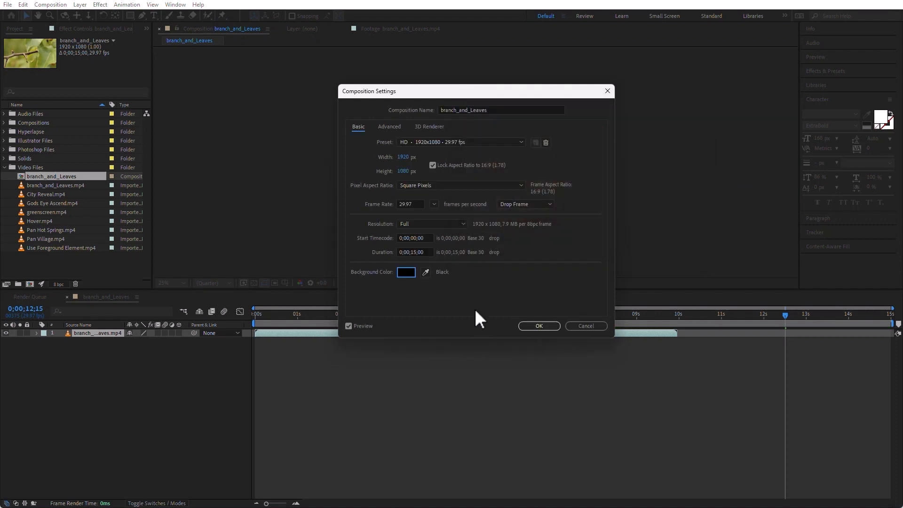
click(540, 326)
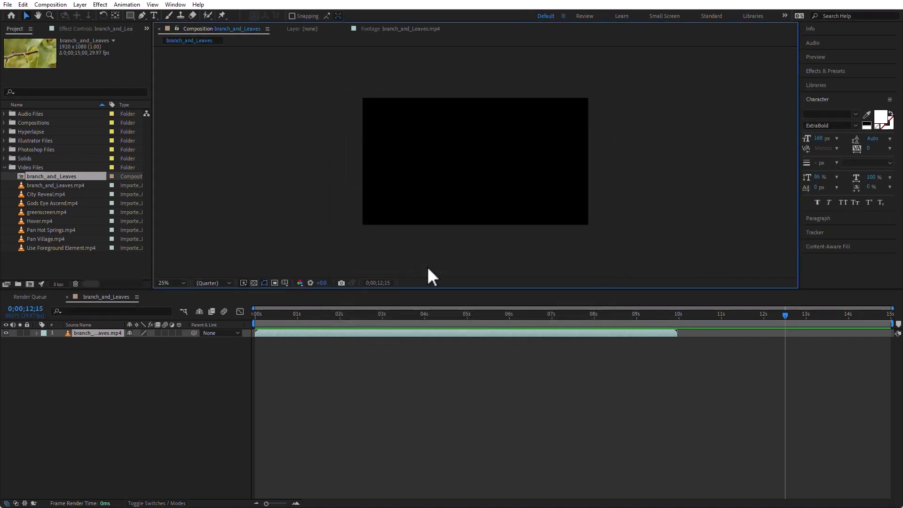
Start a new single composition from the seven clips City Reveal.mp4 through Use Foreground Element.mp4.
click(28, 194)
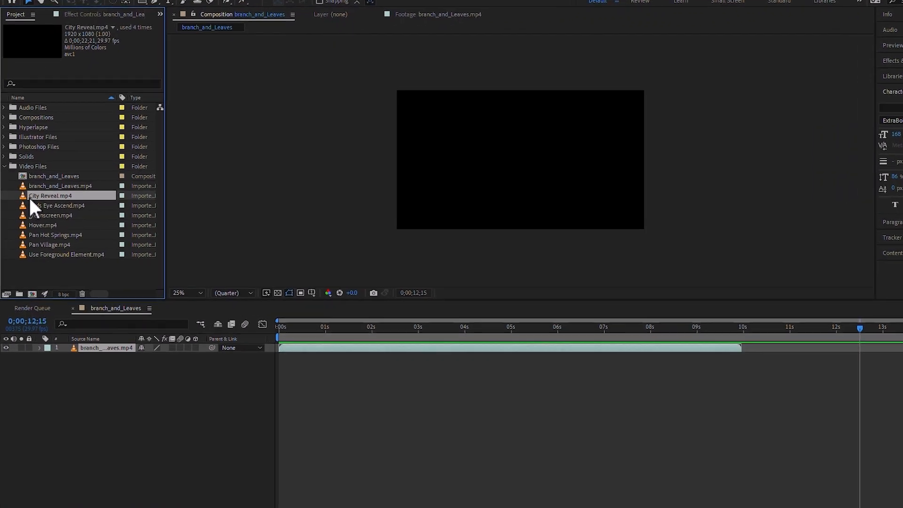
shift+click(72, 287)
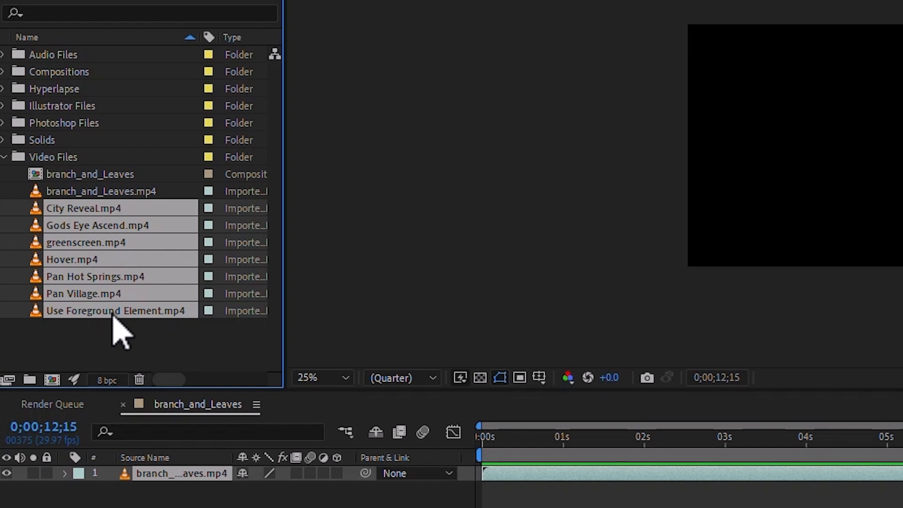
right_click(86, 238)
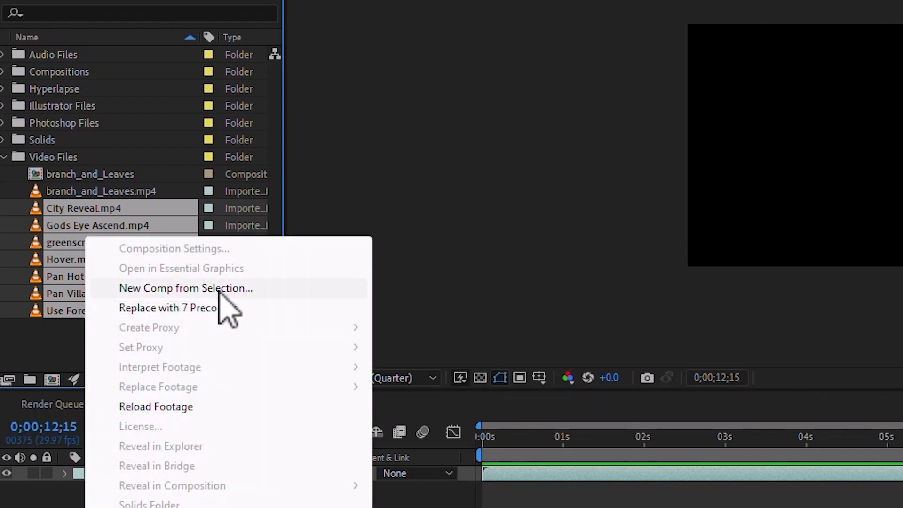
click(258, 288)
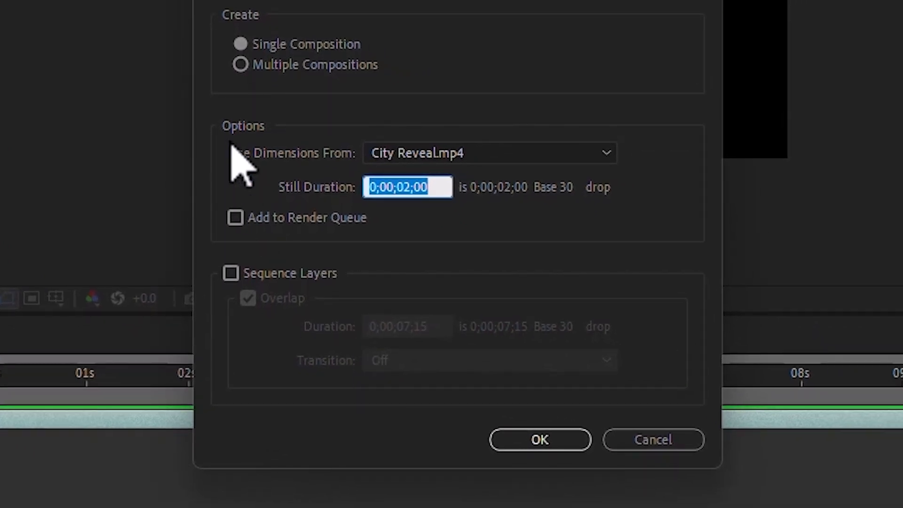
click(240, 65)
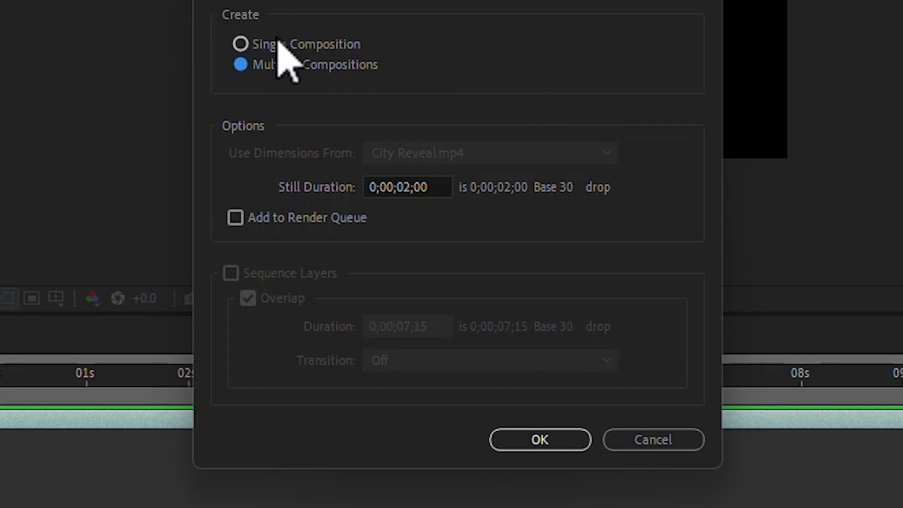
click(242, 45)
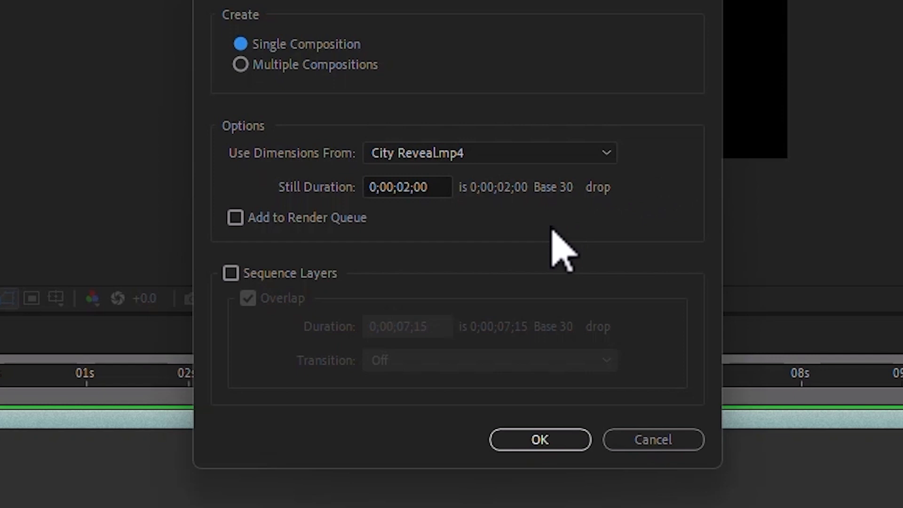
Take the dimensions from Pan Village.mp4, set the still duration to 0;00;04;15, and create the composition.
click(517, 158)
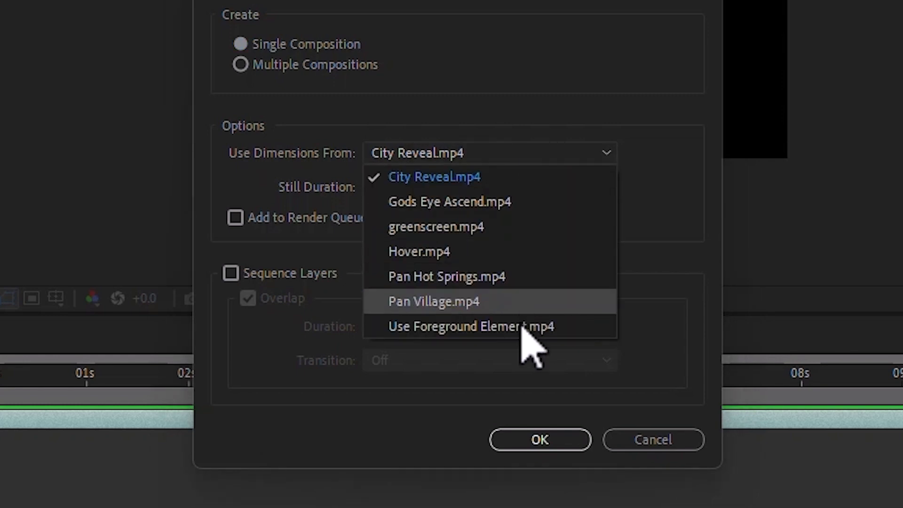
click(520, 302)
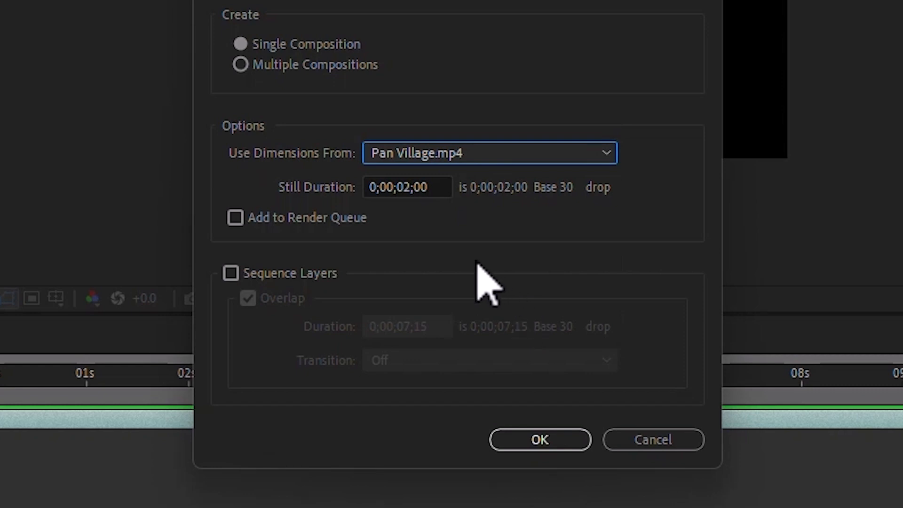
click(430, 187)
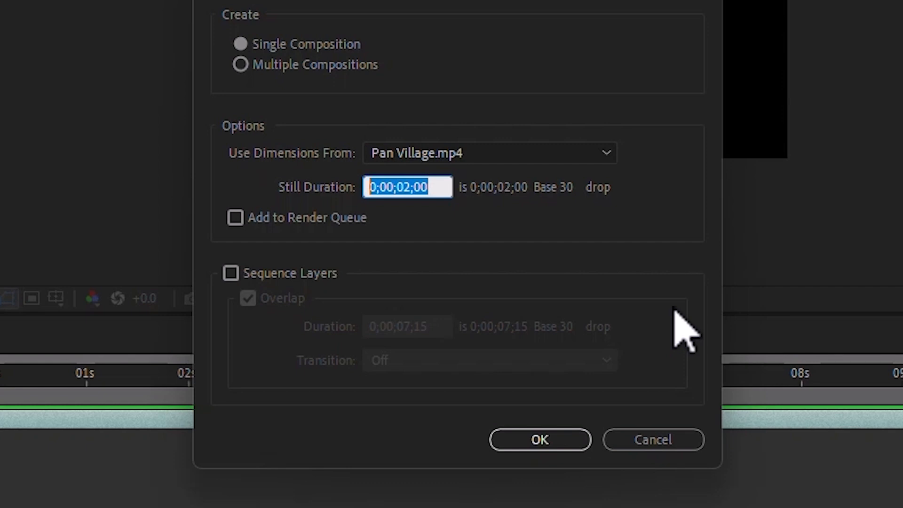
text(415)
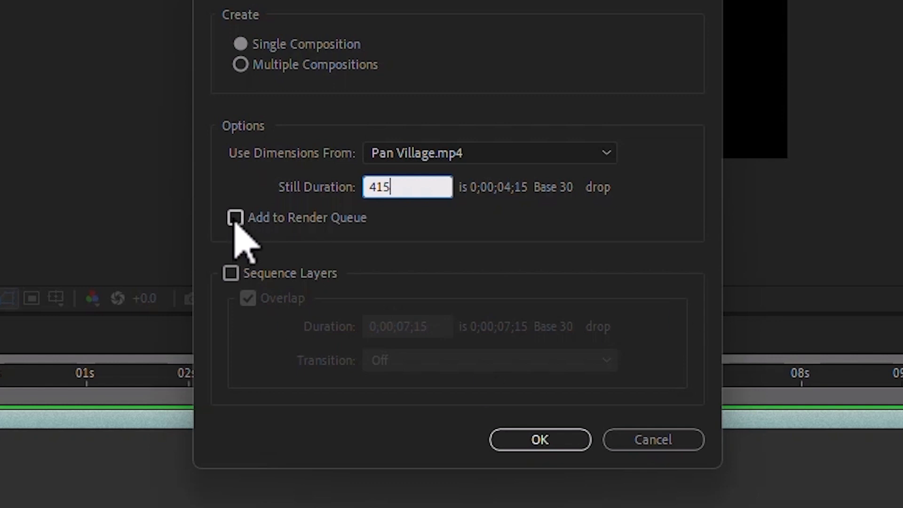
click(499, 247)
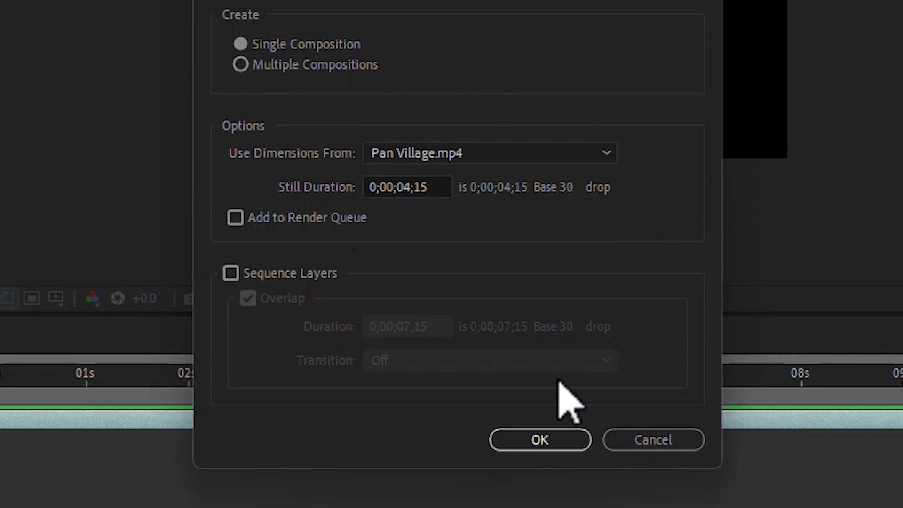
click(539, 438)
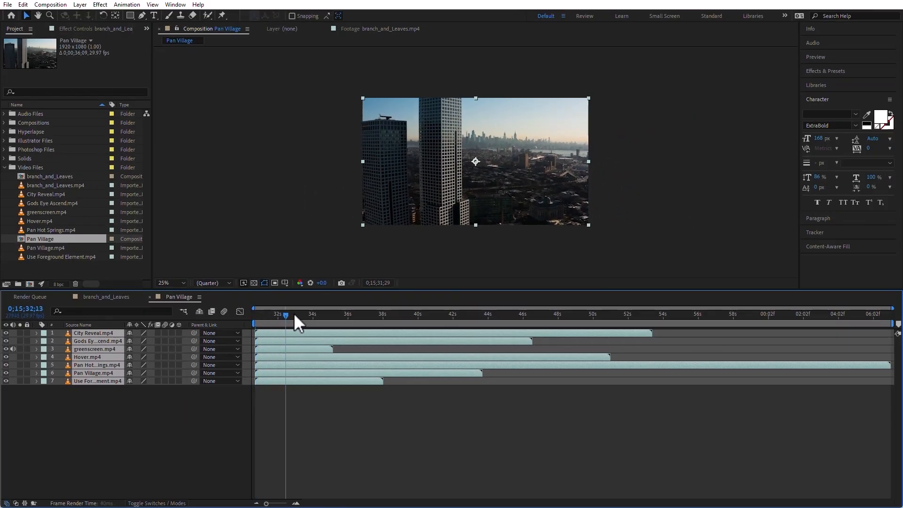
Select only the City Reveal.mp4 layer in the Pan Village composition's timeline.
drag(295, 314, 254, 314)
click(131, 422)
click(96, 334)
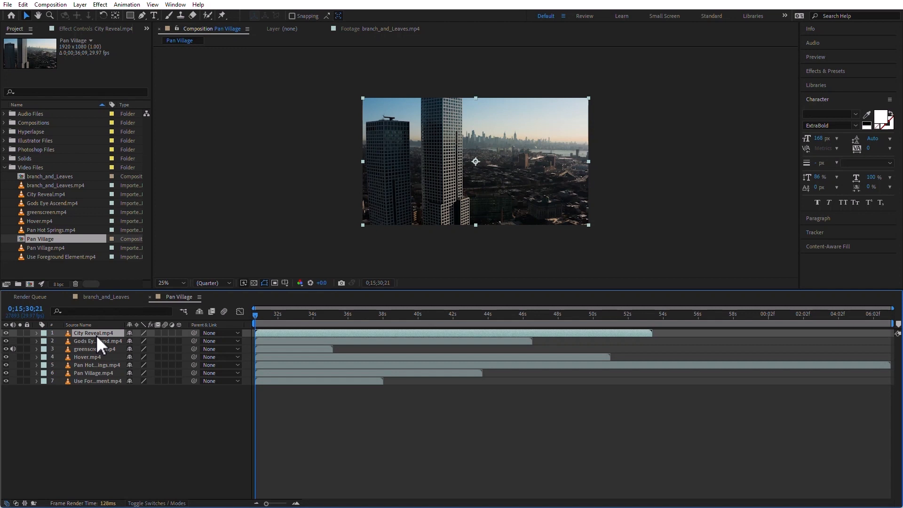
Delete the Pan Village composition from the project.
click(22, 238)
key(Delete)
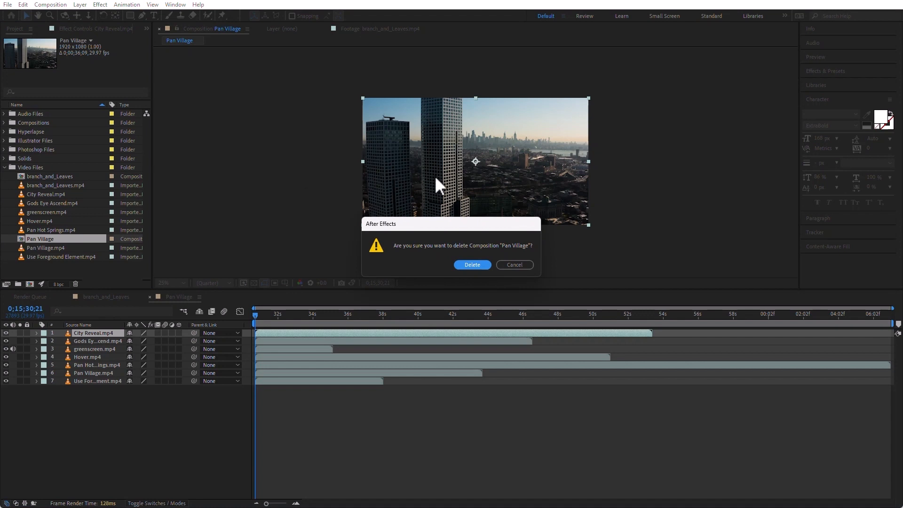
click(475, 265)
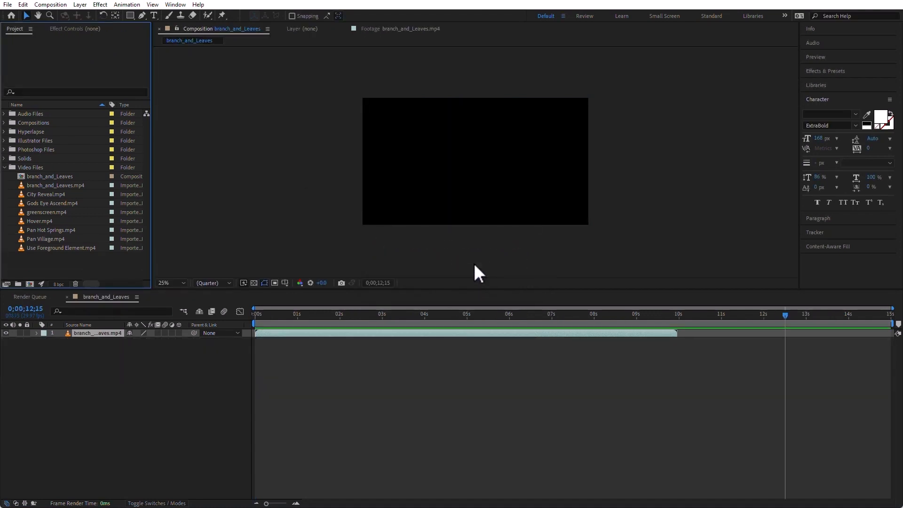
Start a new single composition from City Reveal.mp4 through Use Foreground Element.mp4, taking its dimensions from Pan Village.mp4.
click(24, 193)
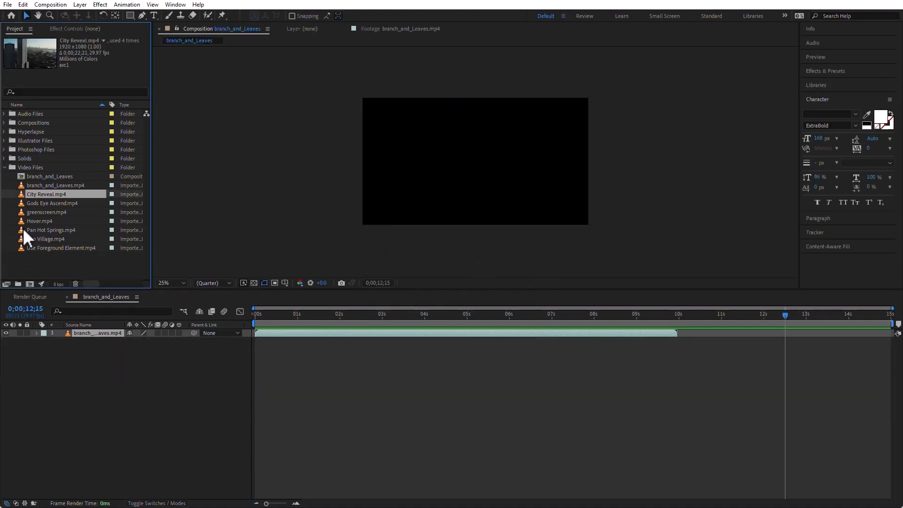
shift+click(19, 246)
right_click(22, 242)
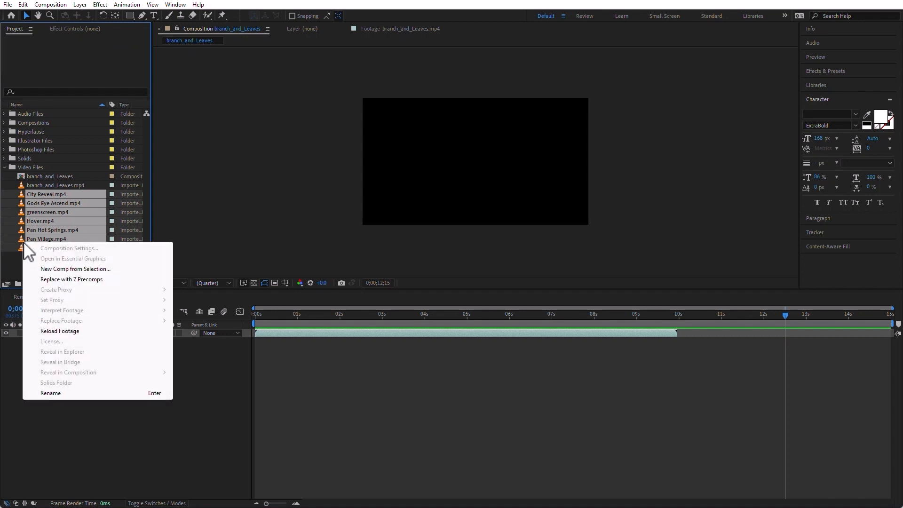
click(101, 269)
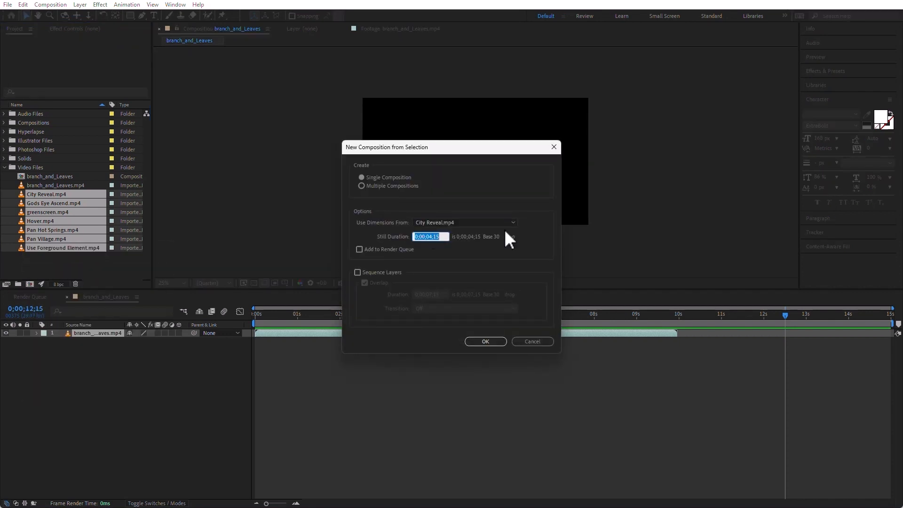
click(499, 223)
click(465, 284)
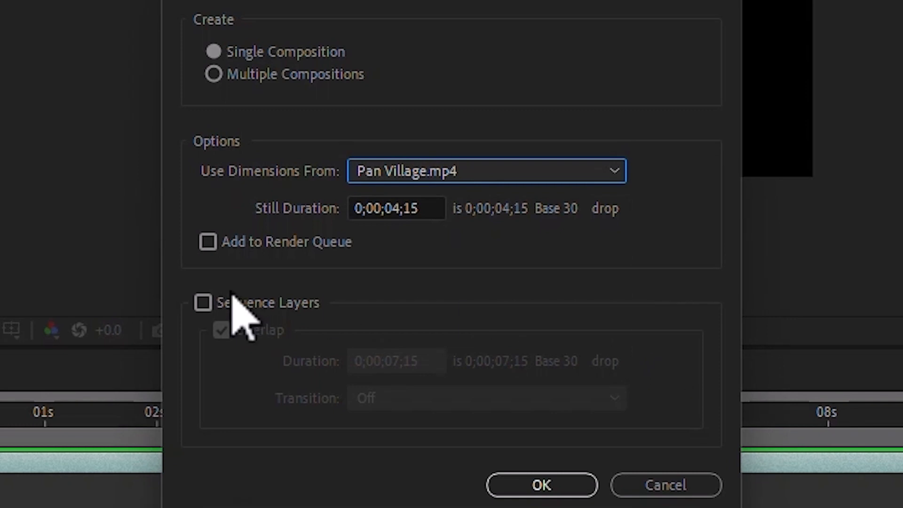
Sequence the layers with a 0;00;04;00 overlap and a Dissolve Front Layer transition, and create the composition.
click(203, 303)
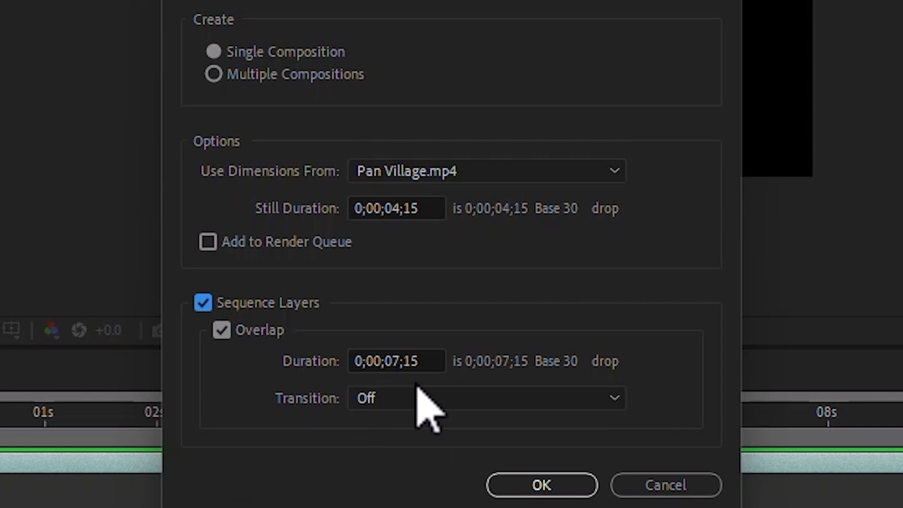
click(447, 398)
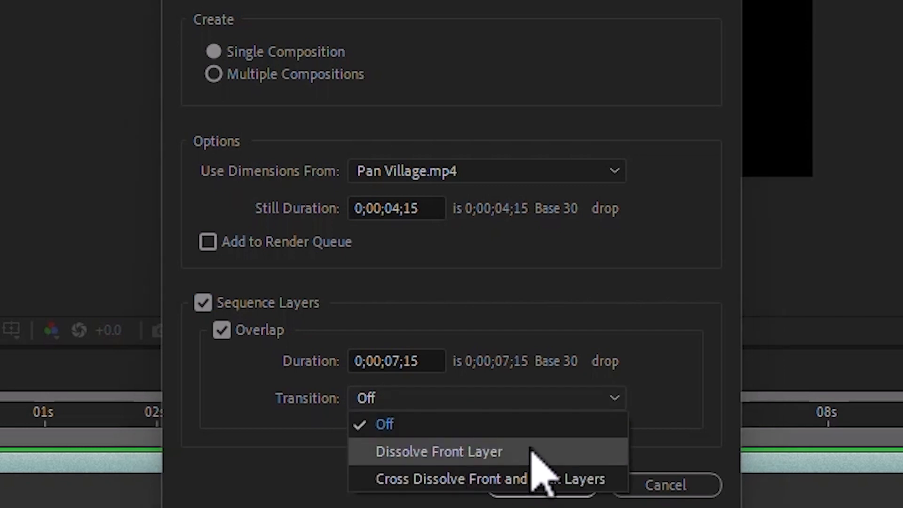
click(534, 451)
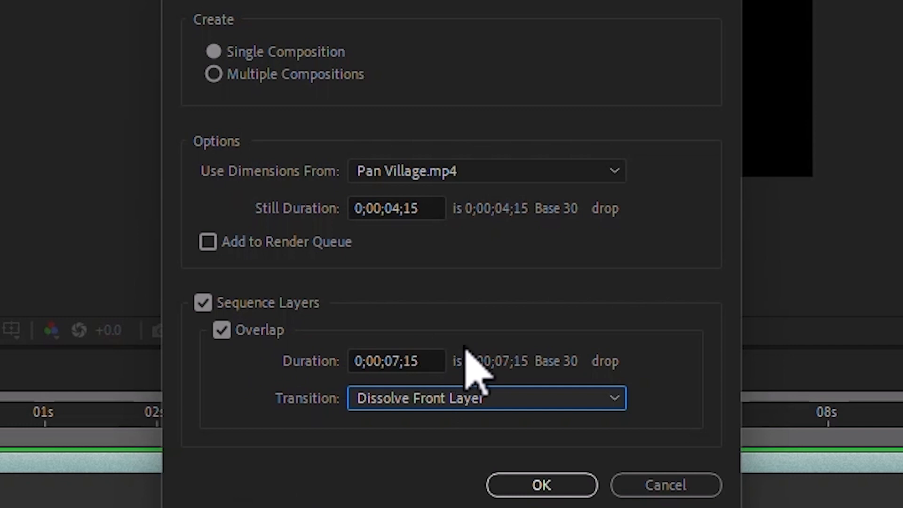
click(436, 359)
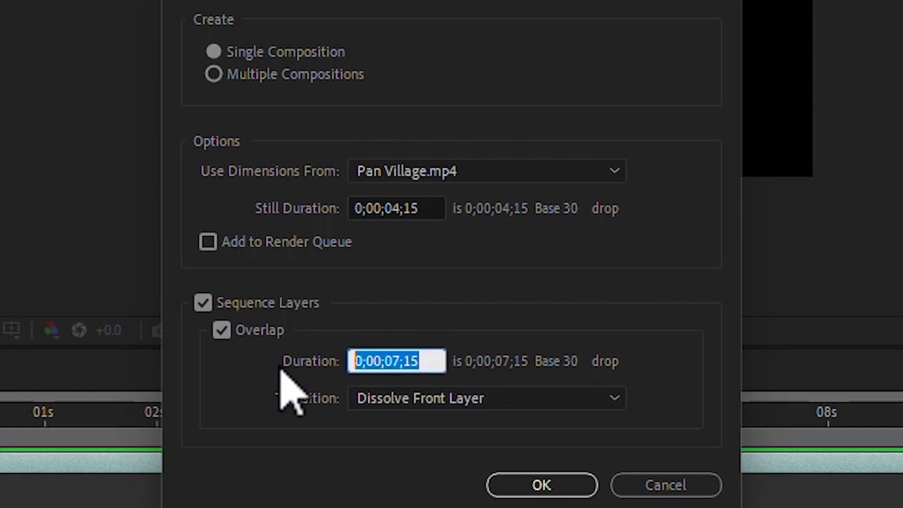
text(400)
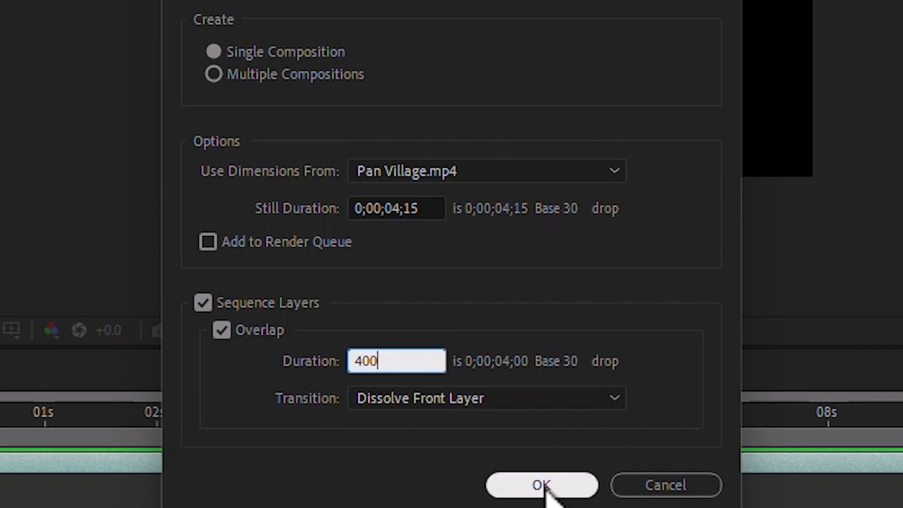
click(548, 487)
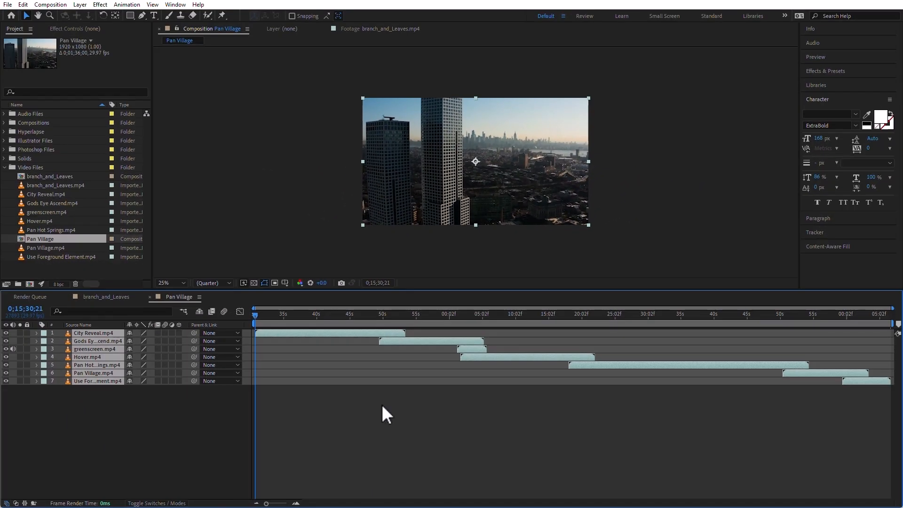
Delete the greenscreen.mp4 layer from the Pan Village timeline and return the playhead to the composition's start.
drag(292, 313, 486, 324)
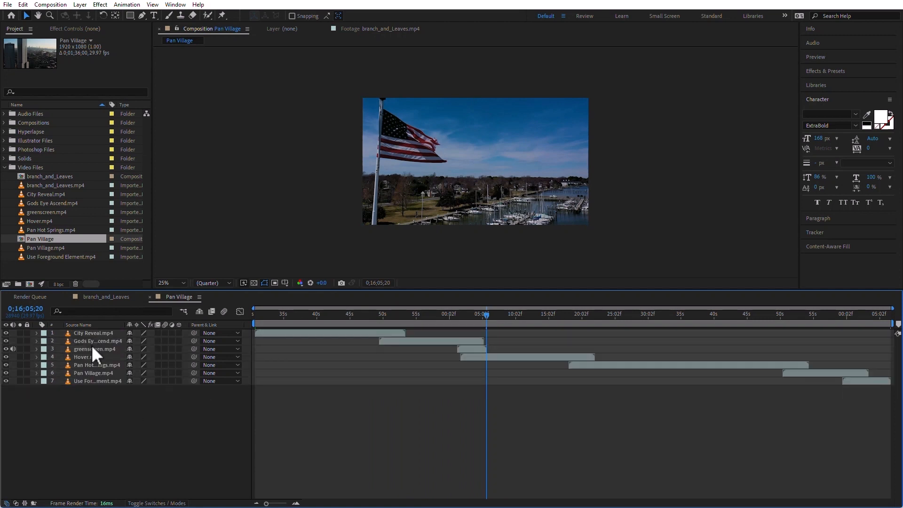
click(94, 348)
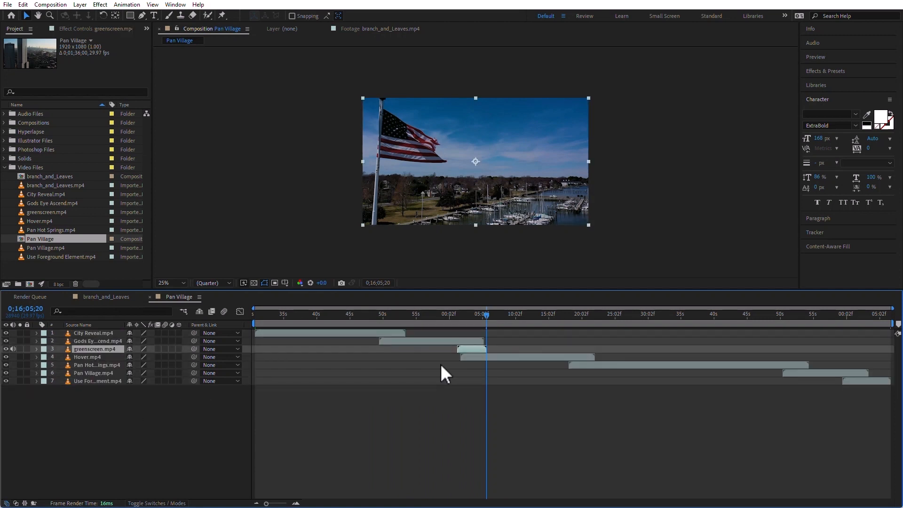
key(Delete)
drag(465, 315, 250, 341)
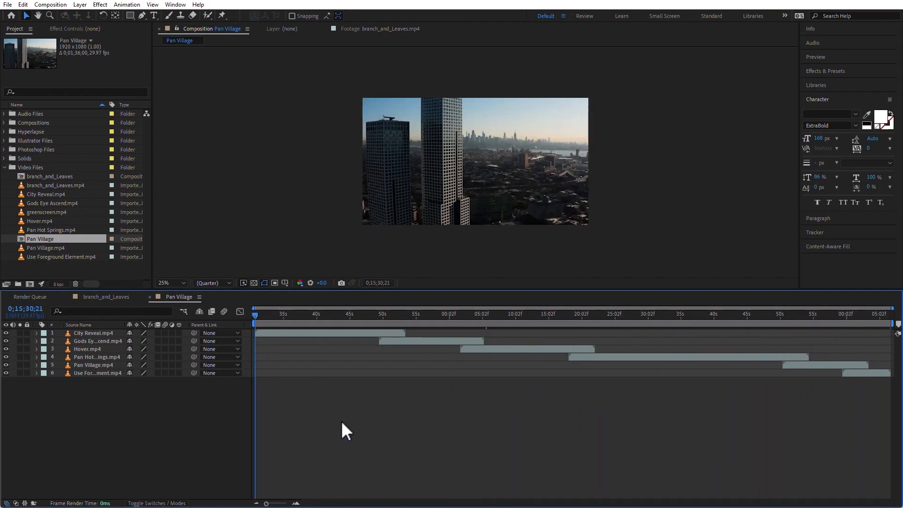
Review the start timecode and duration in the Pan Village composition's settings.
click(61, 7)
click(79, 29)
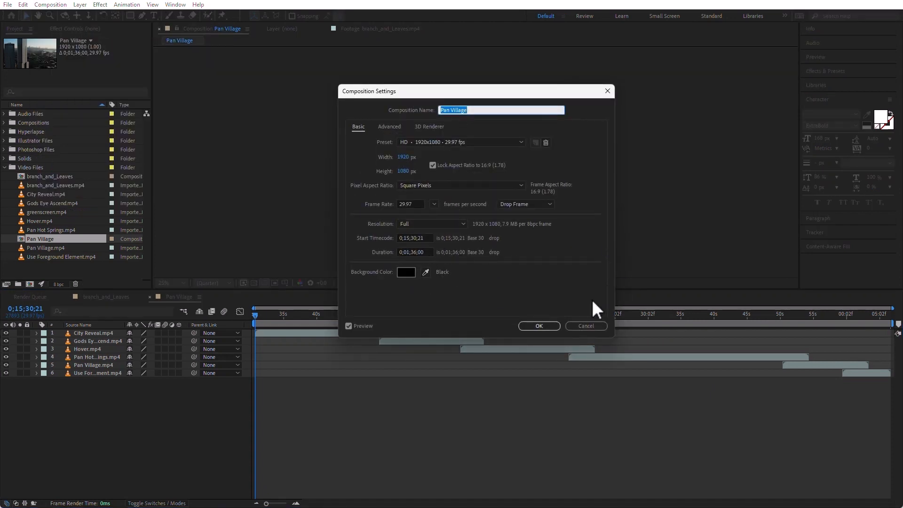
click(545, 322)
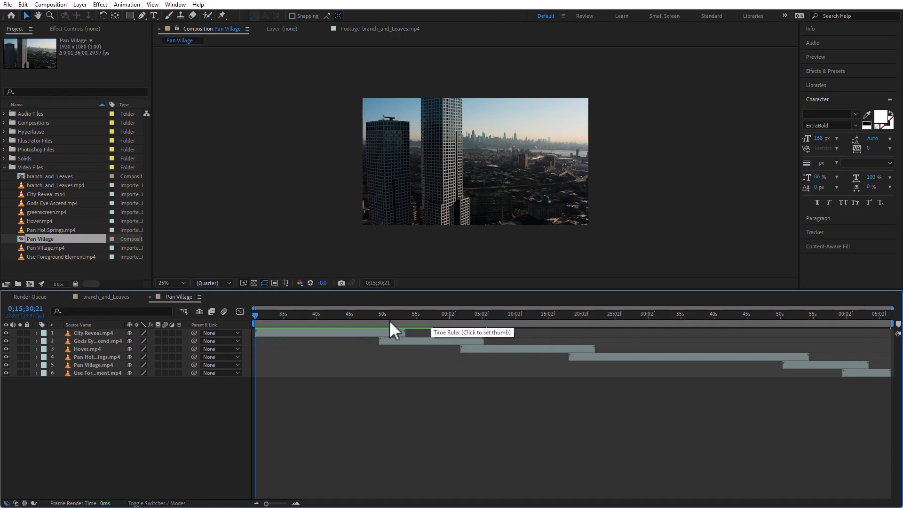
Set the start of the Pan Village work area to 0;15;57;11.
click(432, 314)
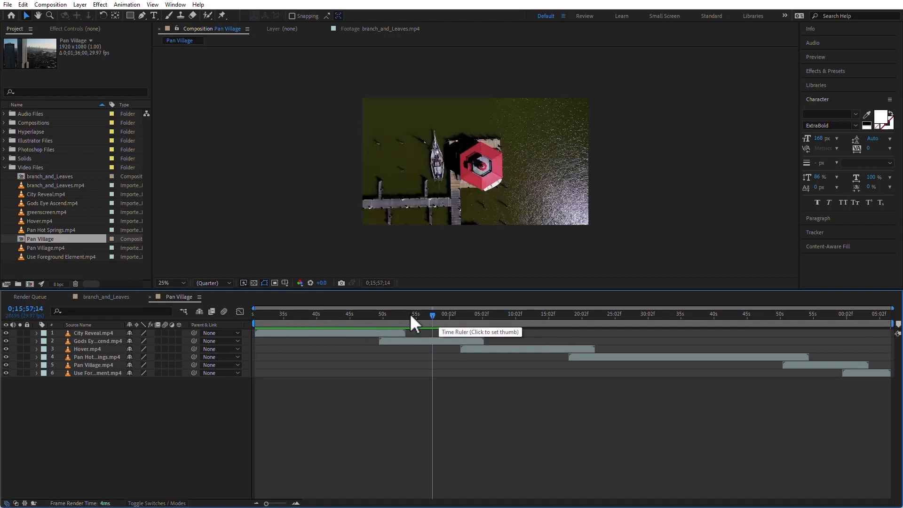
click(431, 315)
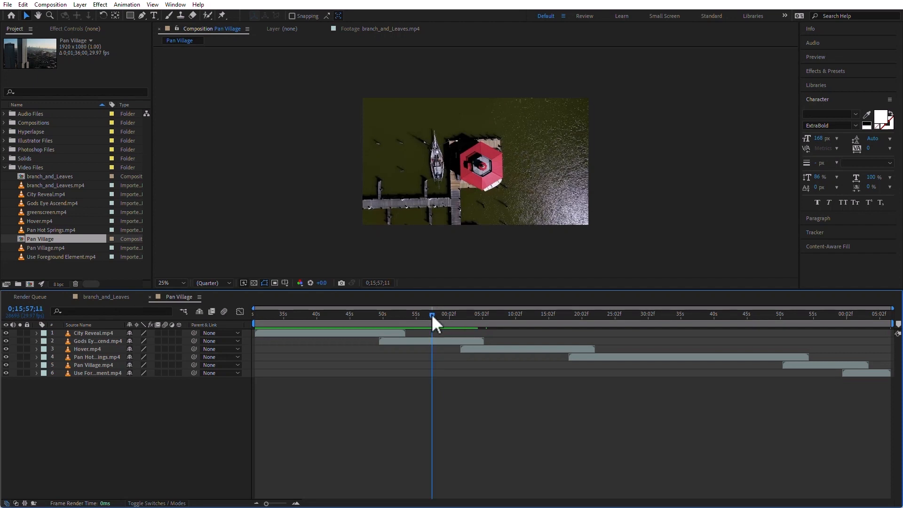
drag(249, 323, 374, 323)
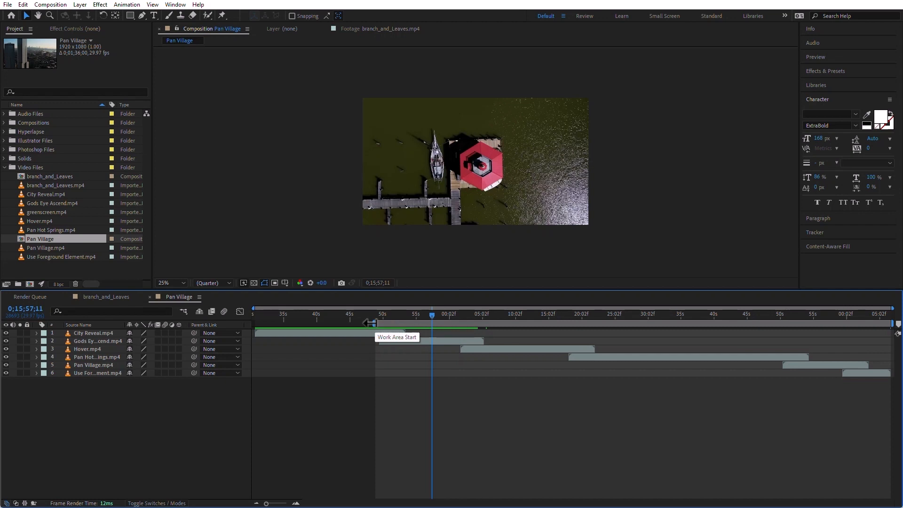
key(b)
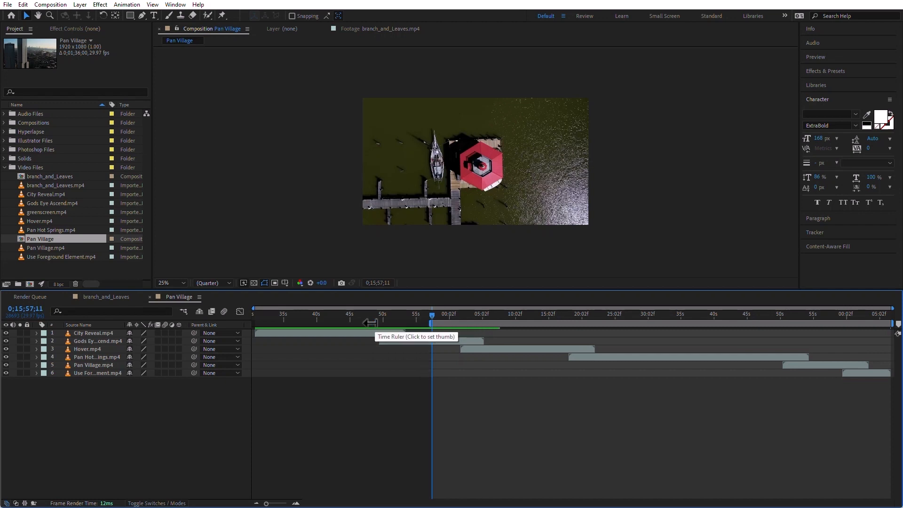
Set the end of the Pan Village work area to 0;16;09;15.
click(515, 314)
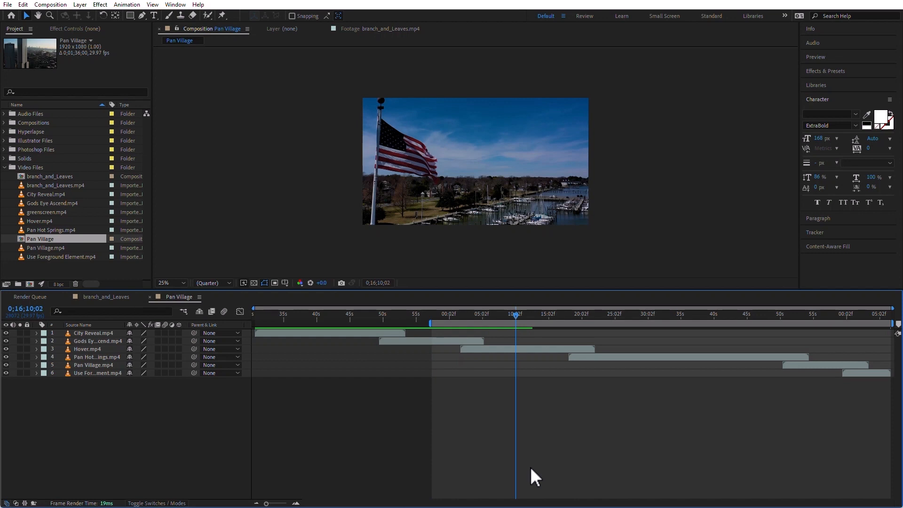
drag(891, 324, 525, 330)
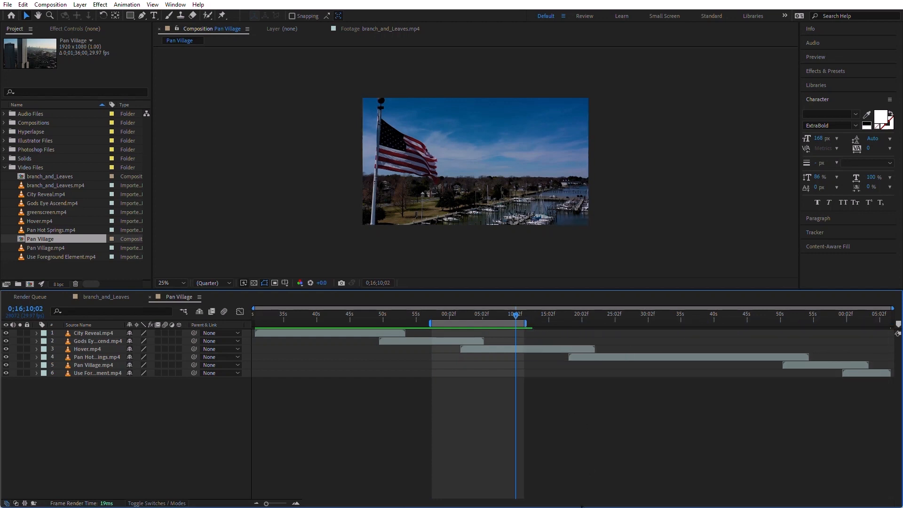
mouse_move(511, 315)
mouse_down()
mouse_move(502, 312)
mouse_move(511, 316)
mouse_up()
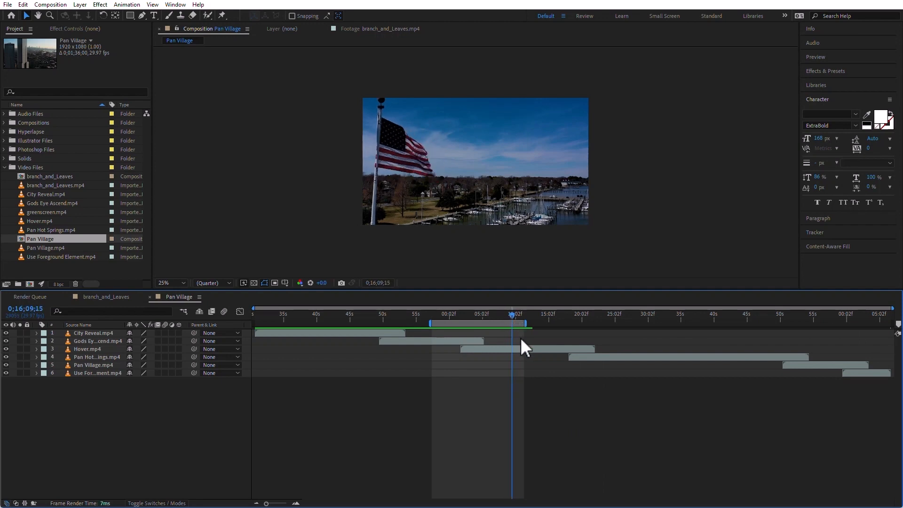
key(n)
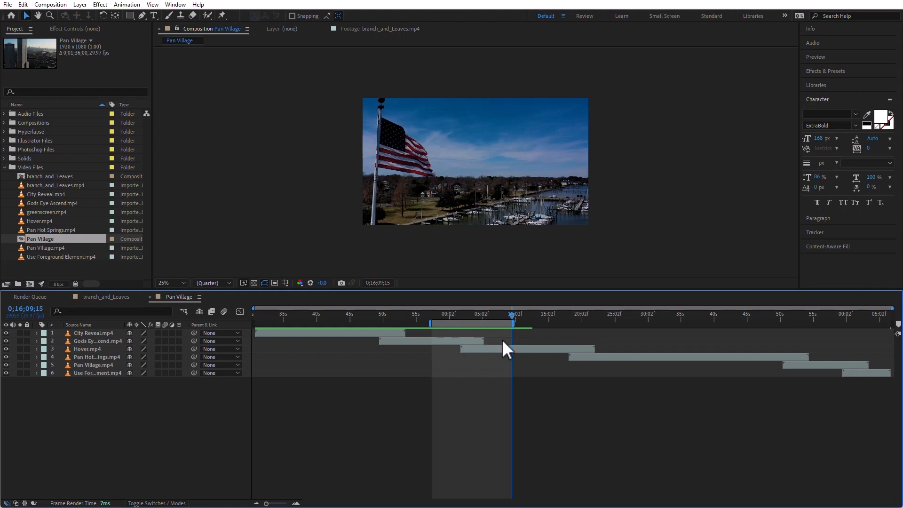
Try Lift Work Area and Extract Work Area on the Pan Village composition's work area.
right_click(477, 322)
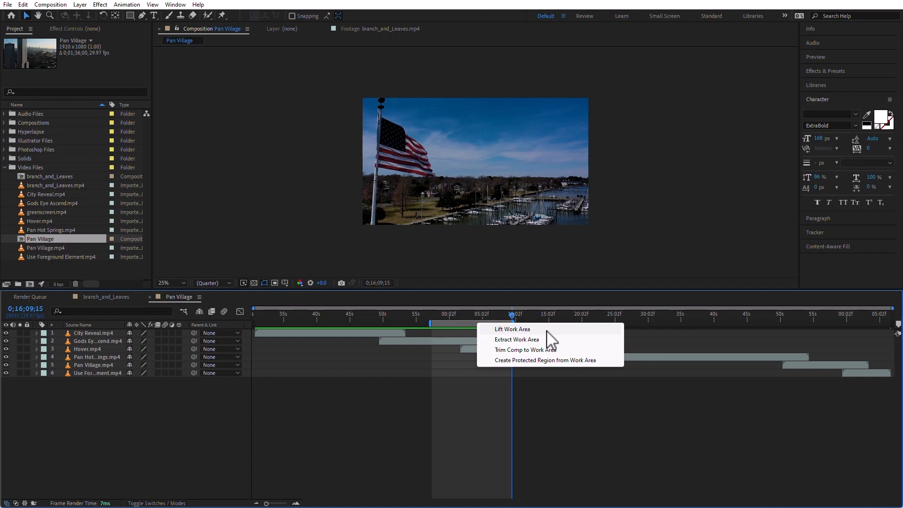
click(547, 329)
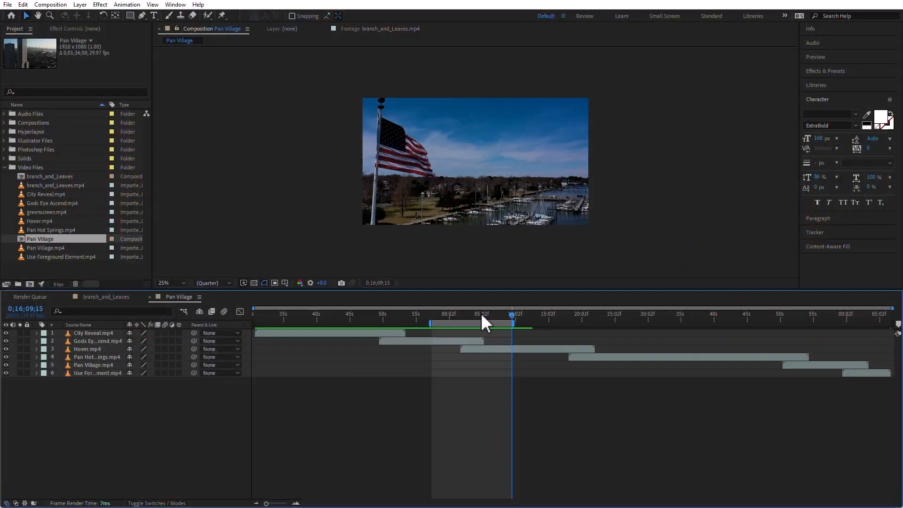
right_click(477, 320)
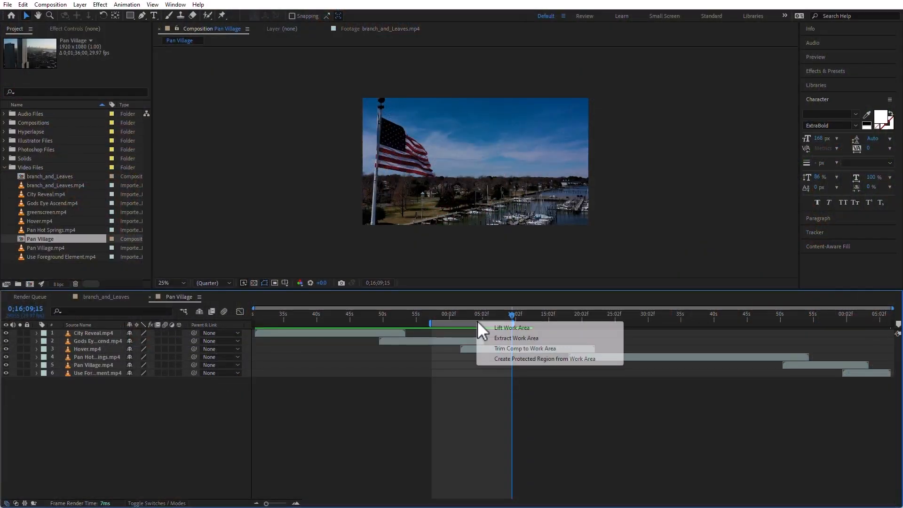
click(528, 340)
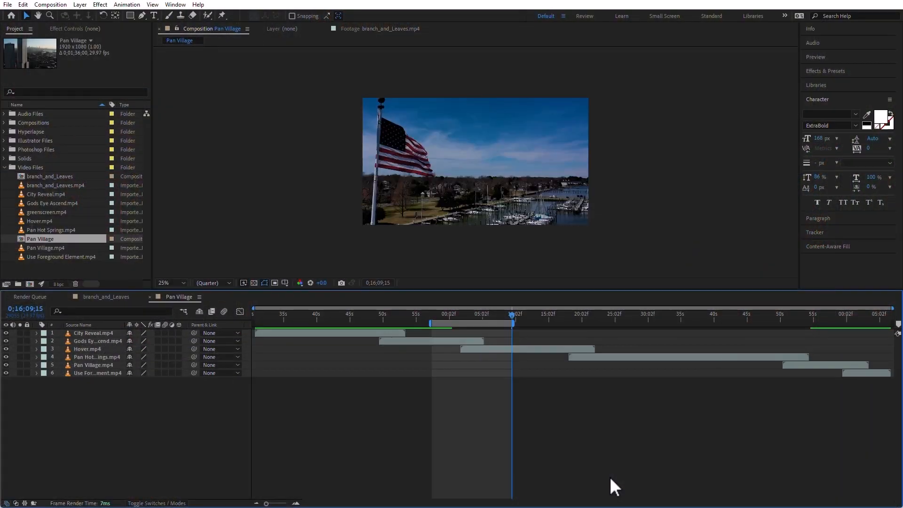
Try trimming the Pan Village composition to its work area and check the start timecode and duration in its settings.
right_click(481, 323)
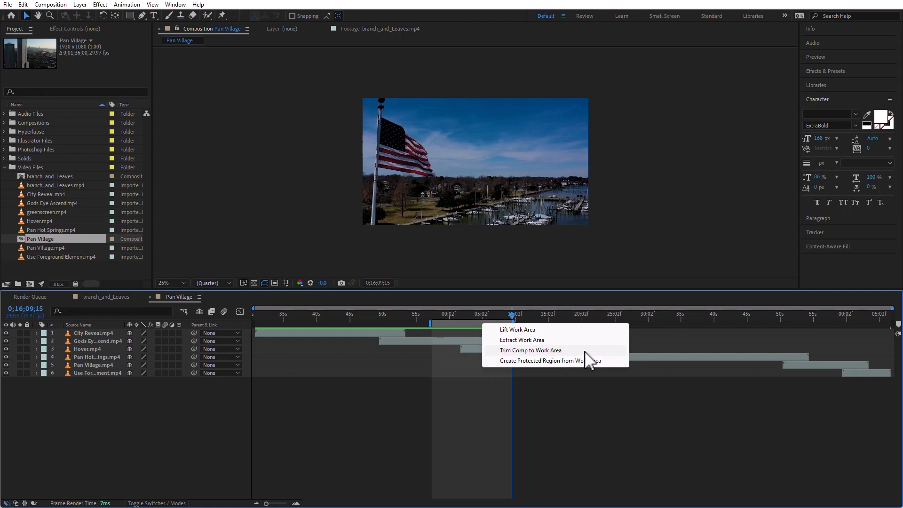
click(584, 350)
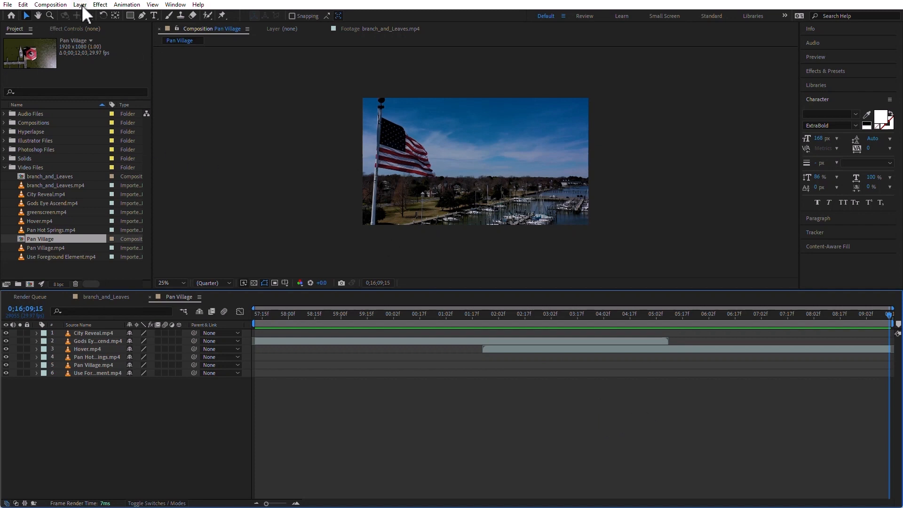
click(58, 5)
click(61, 29)
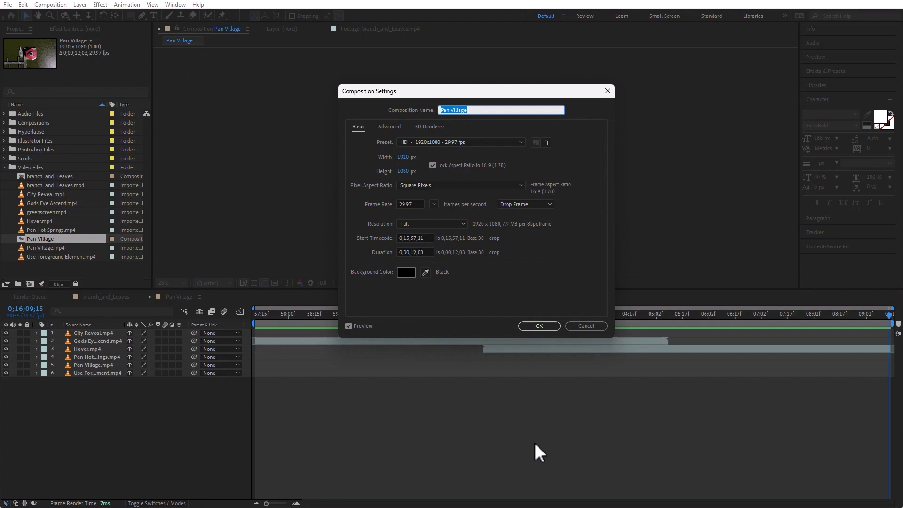
click(585, 326)
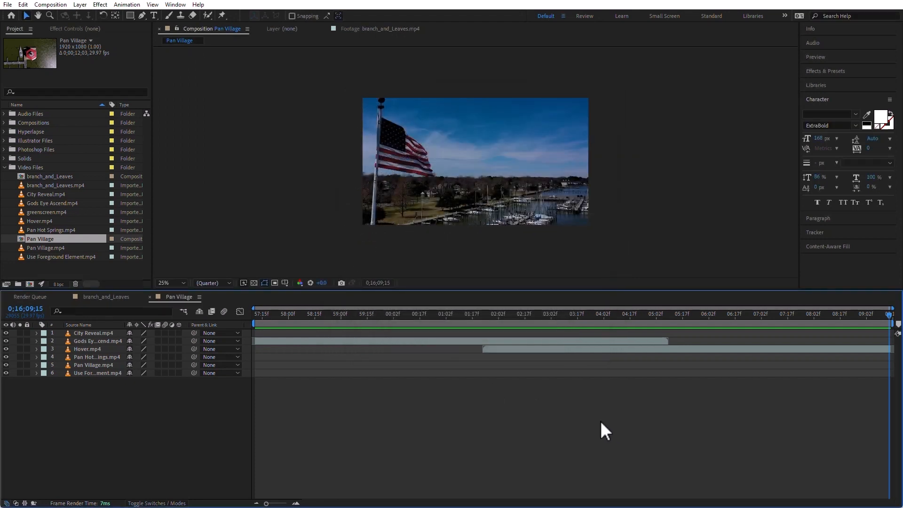
drag(283, 504, 212, 496)
drag(283, 503, 260, 506)
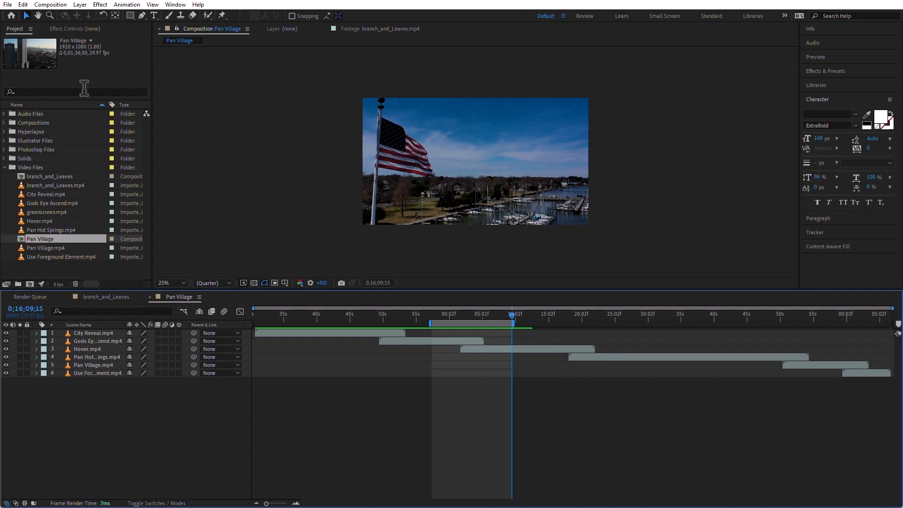
Open the duration value in the Pan Village composition's settings for editing.
click(63, 4)
click(80, 31)
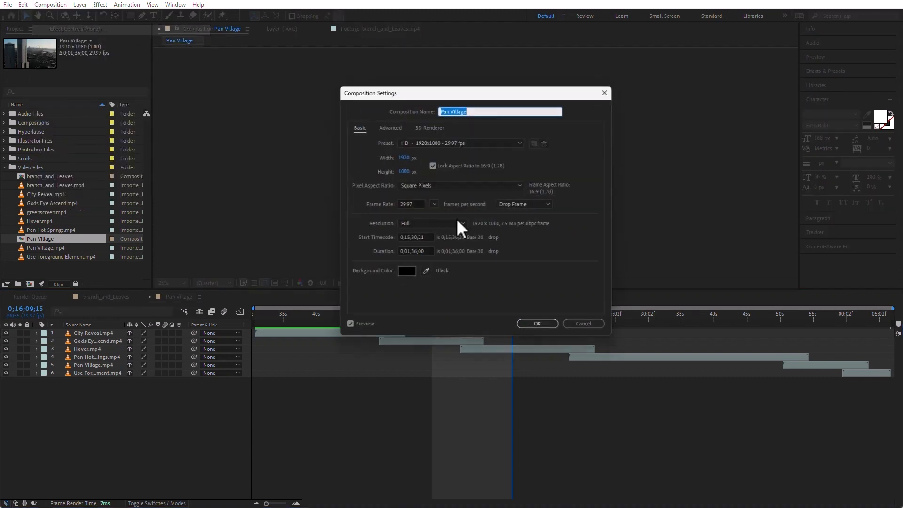
click(428, 251)
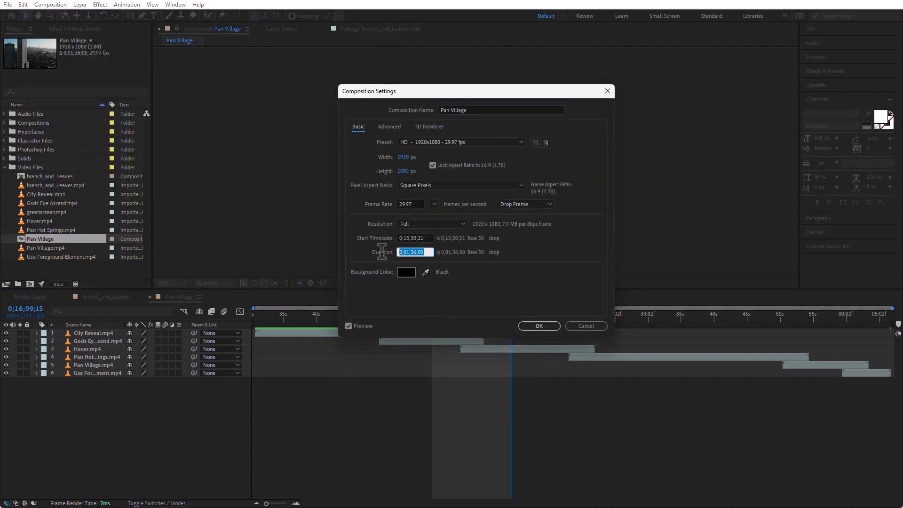